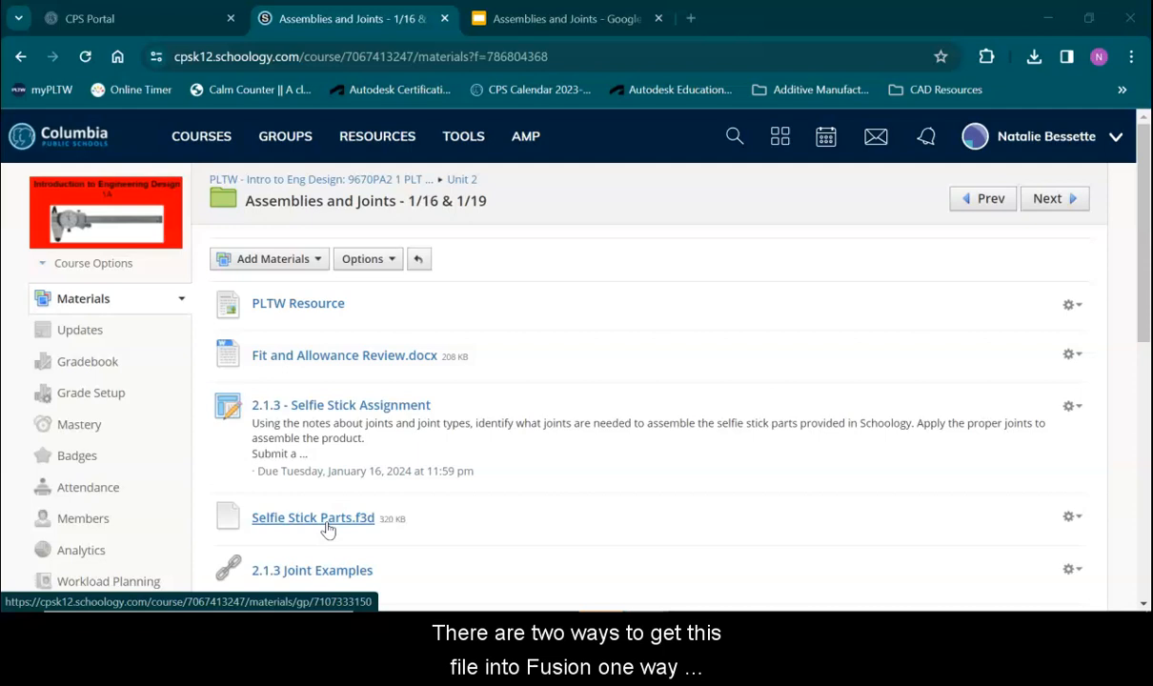
Download Selfie Stick Parts.f3d from the Assemblies and Joints course folder and open the downloaded file in Fusion 360
click(324, 523)
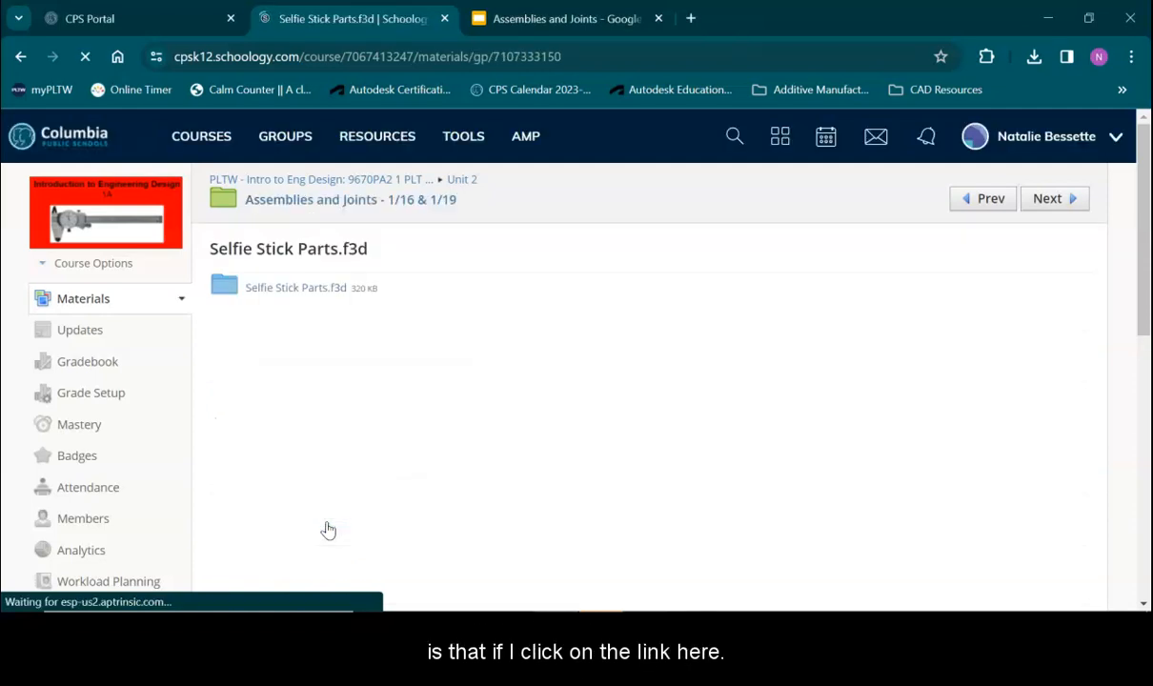
click(302, 295)
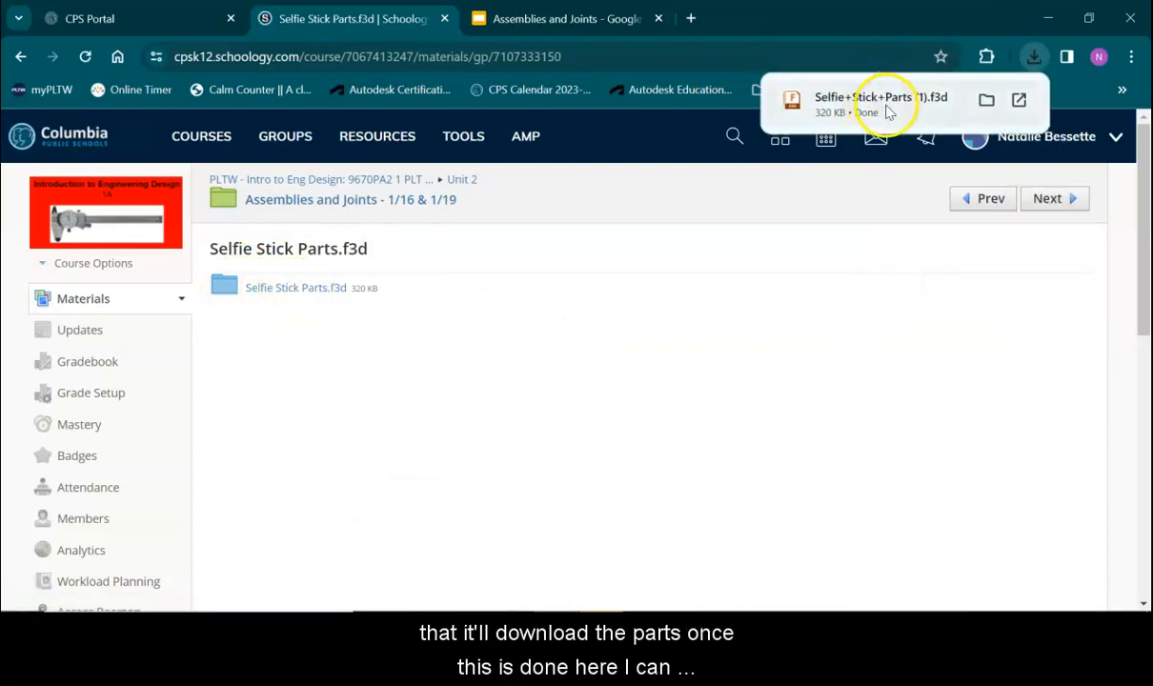
click(881, 104)
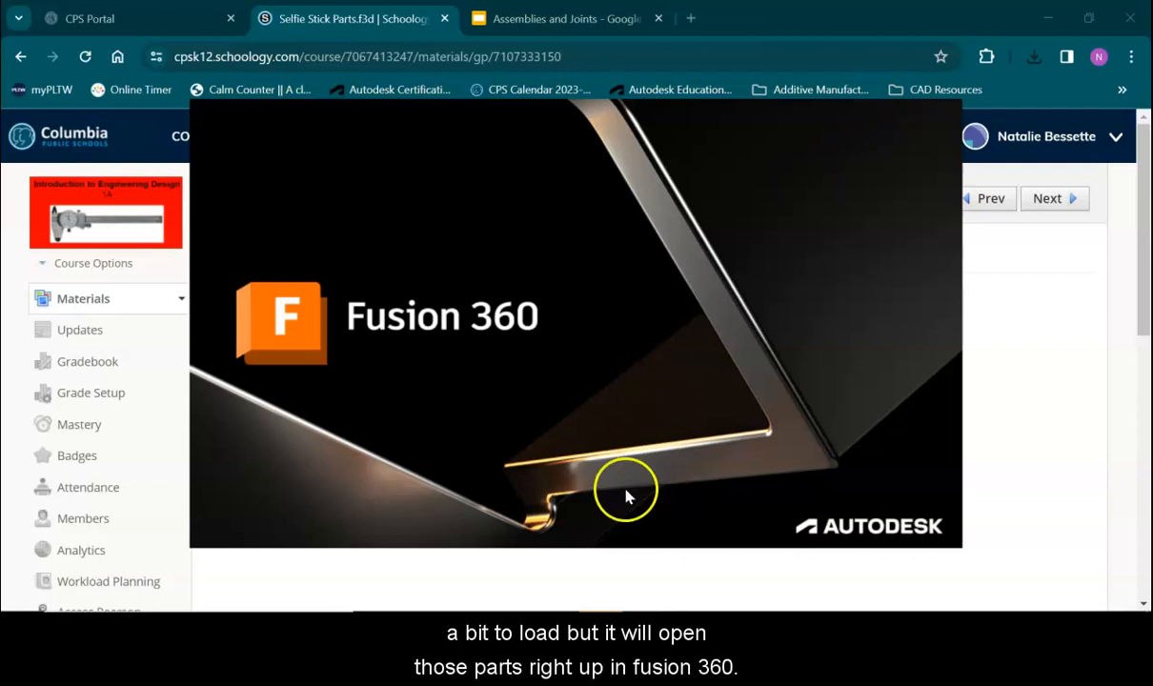
Switch to the Fusion 360 window with the empty untitled design and dismiss the maintenance notice
mouse_move(600, 629)
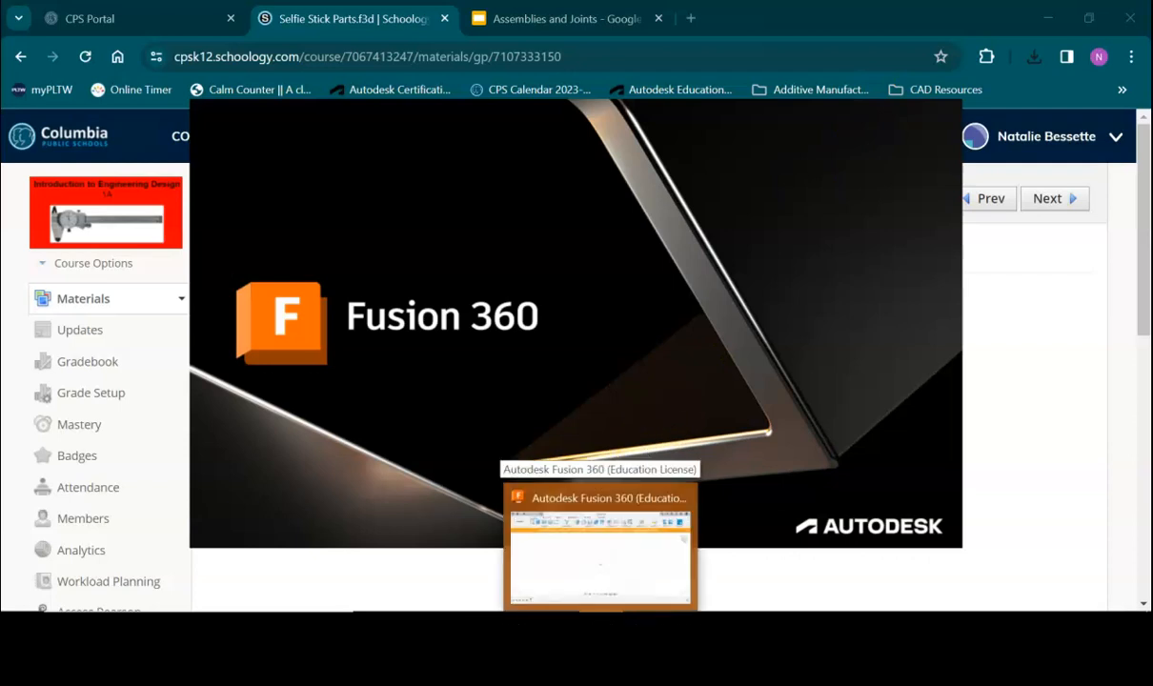
click(600, 557)
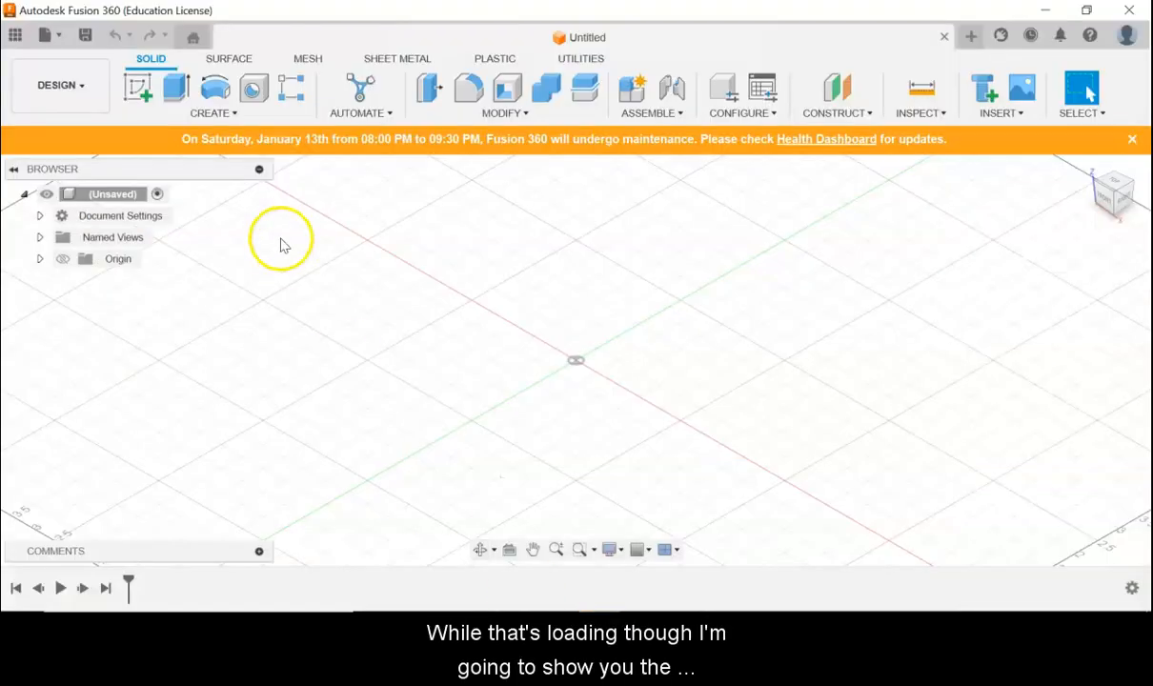
click(1131, 141)
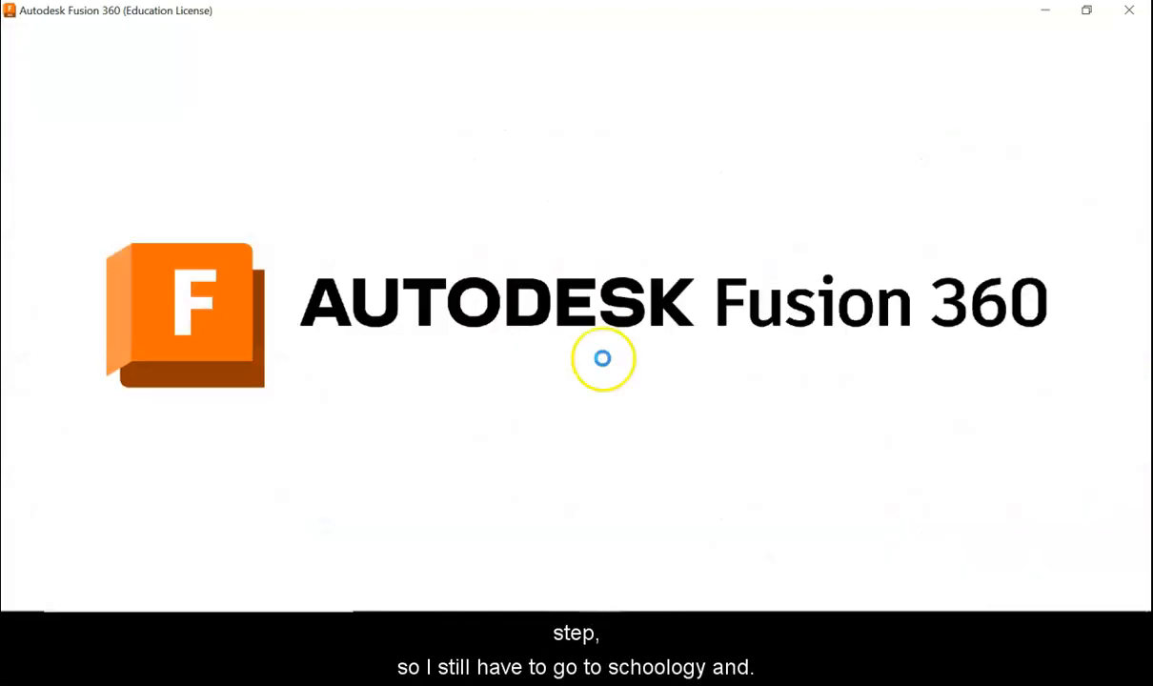
click(537, 572)
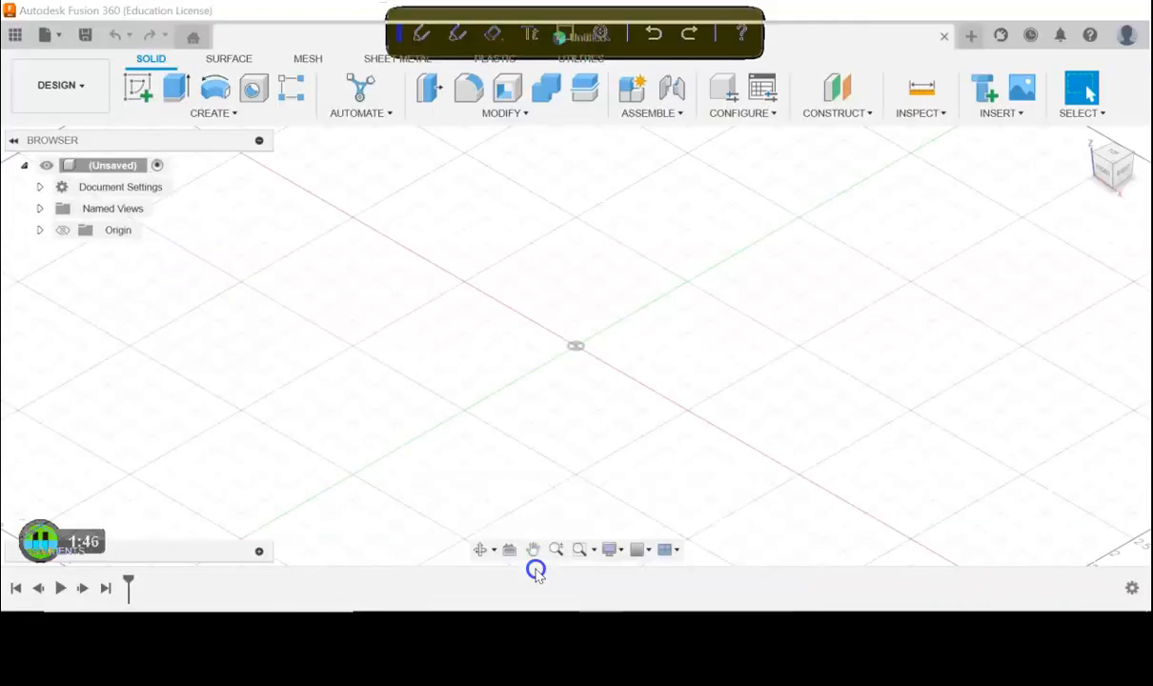
Upload Selfie+Stick+Parts (1).f3d from the Downloads folder to the 2023-2024 project
click(15, 35)
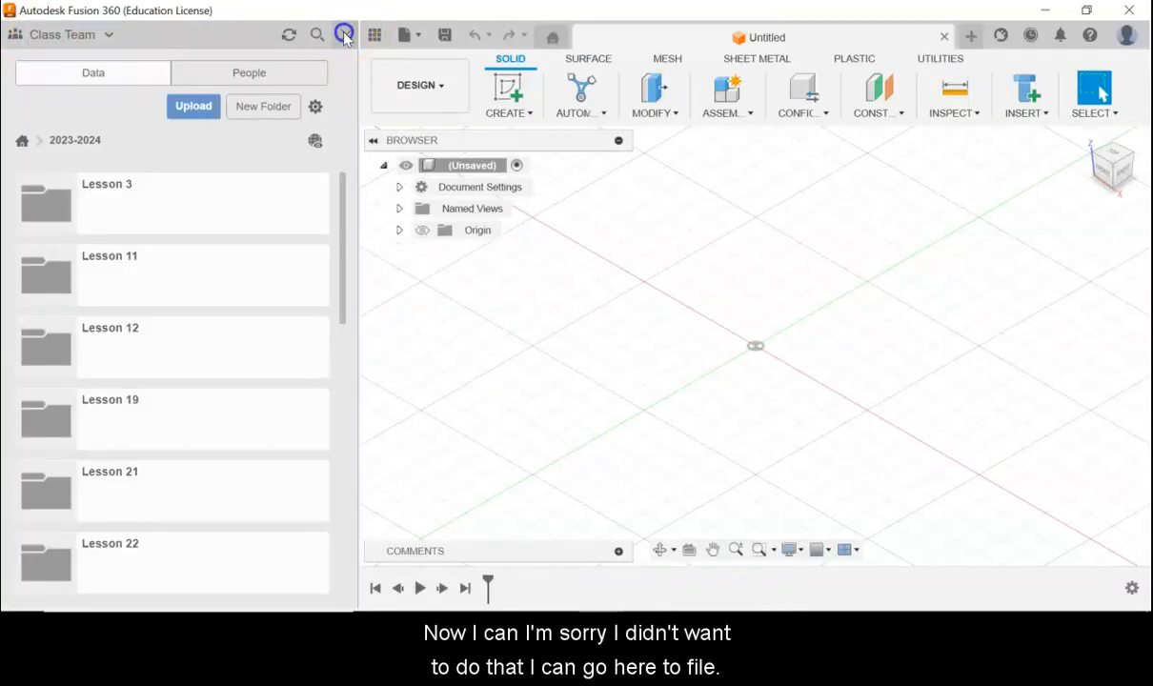
click(340, 34)
click(44, 35)
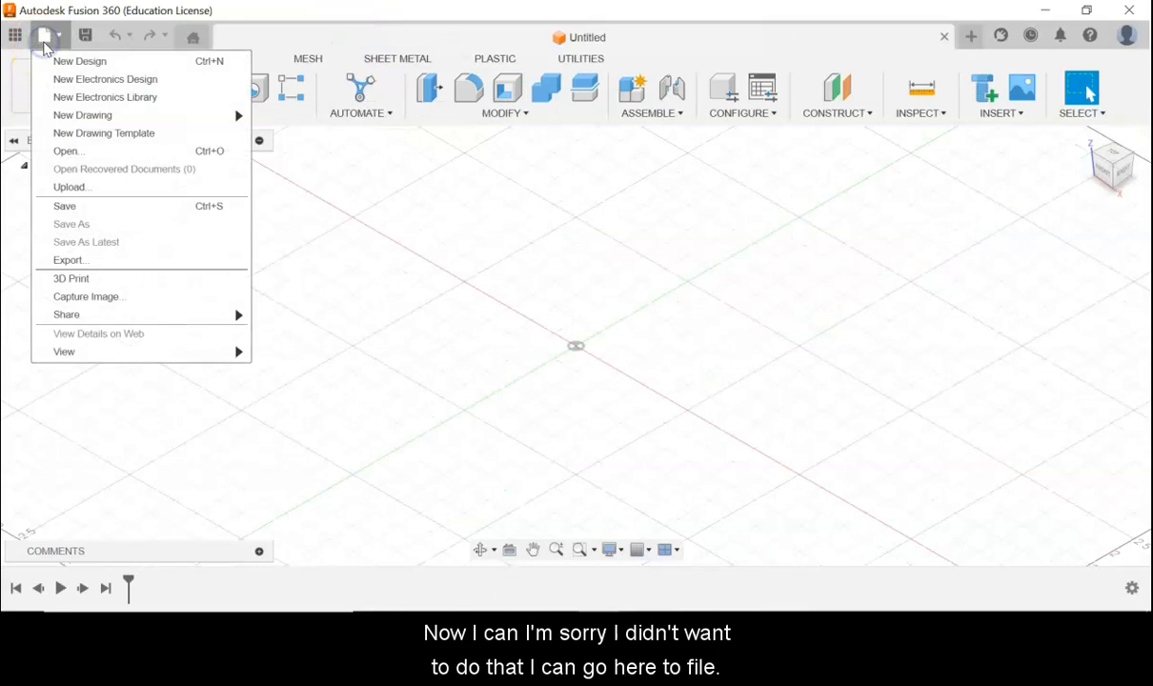
click(88, 190)
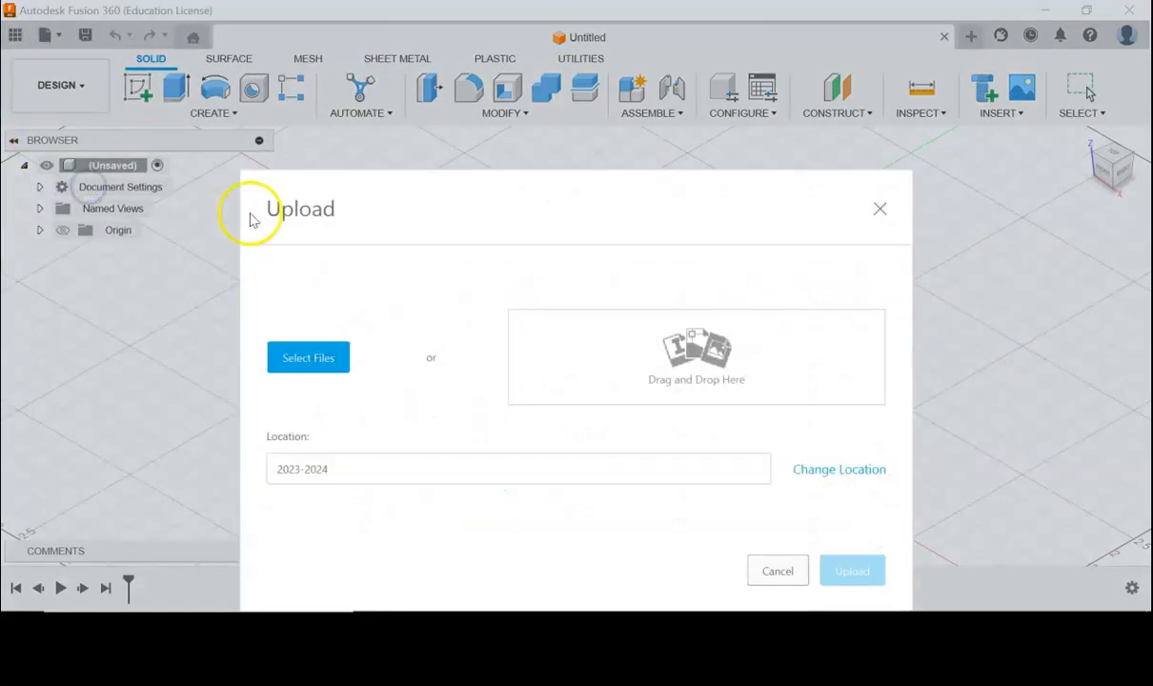
click(315, 359)
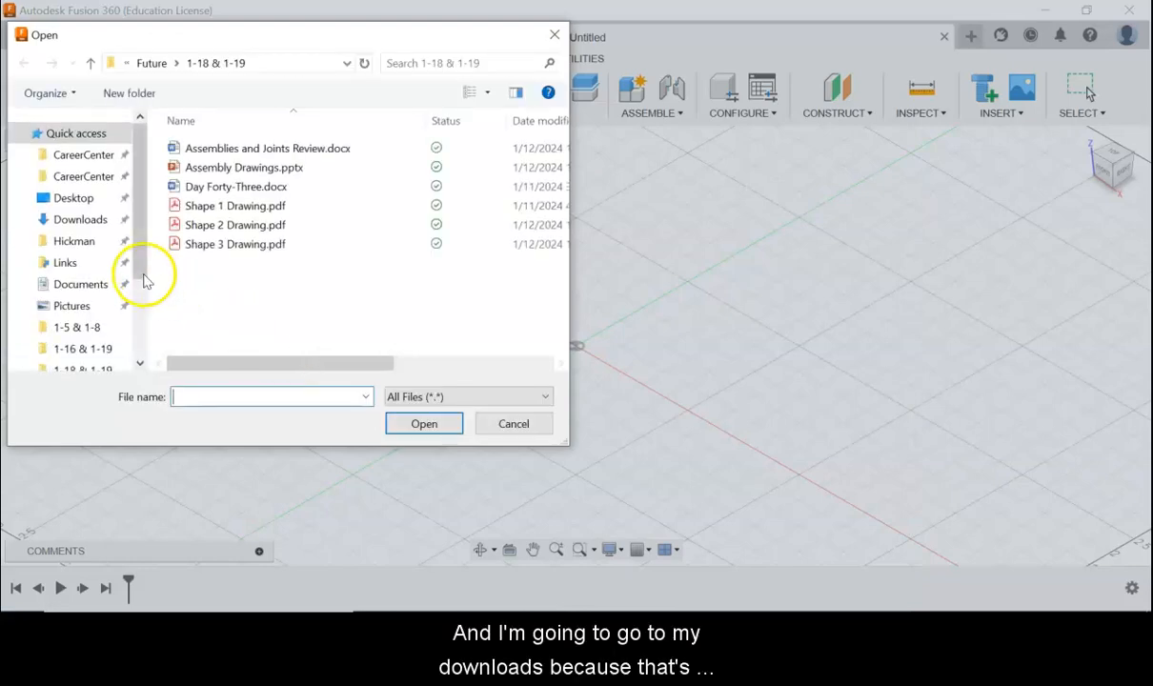
click(70, 219)
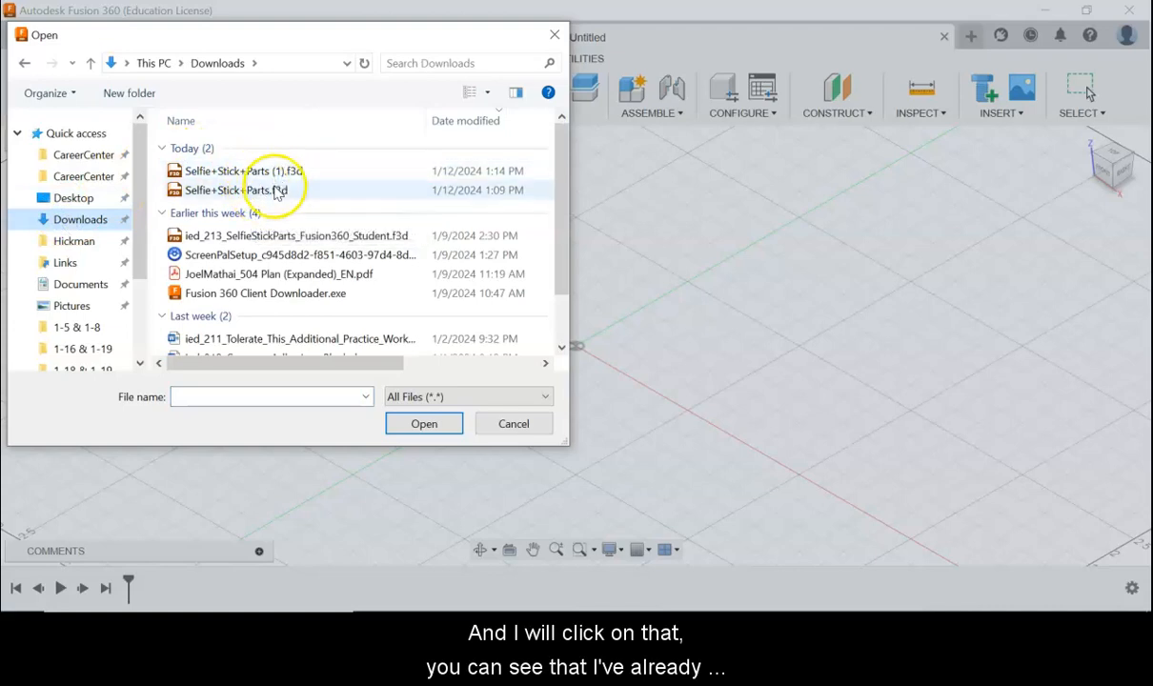
double_click(256, 172)
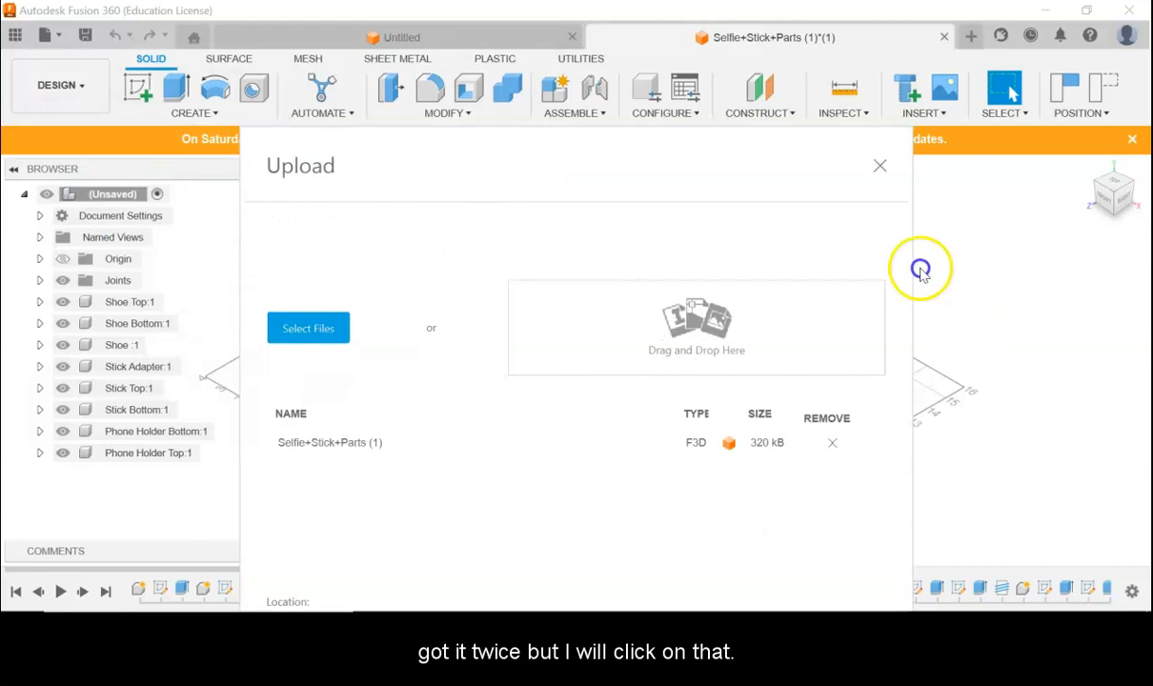
drag(755, 162, 743, 8)
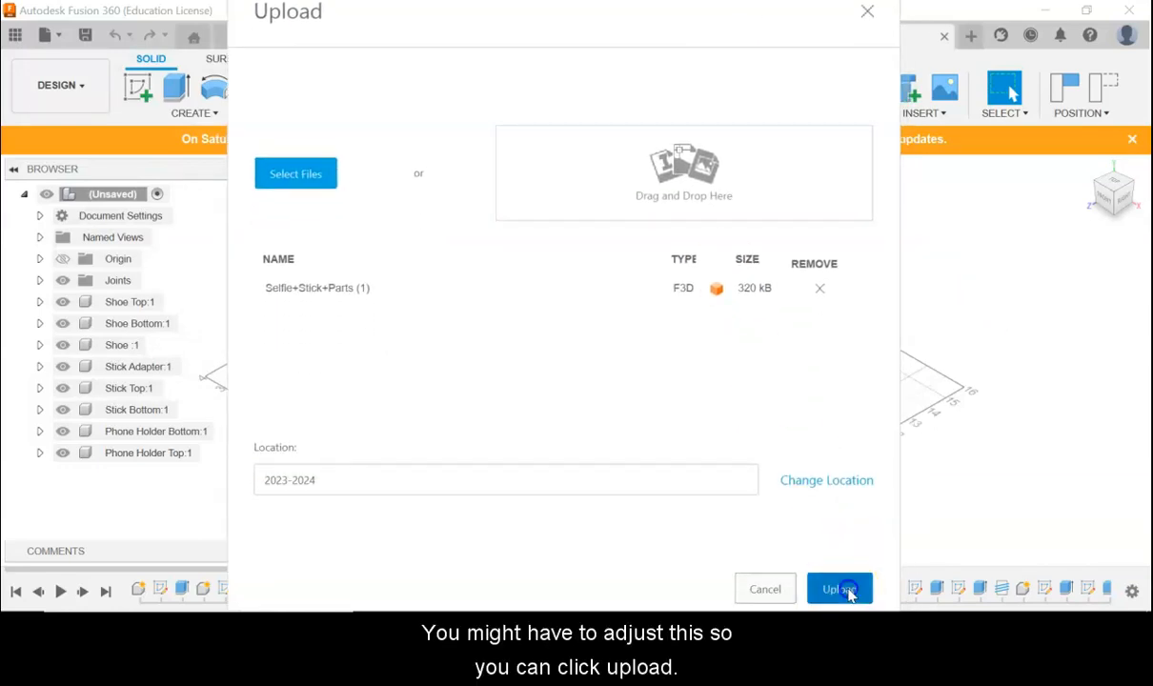
click(840, 589)
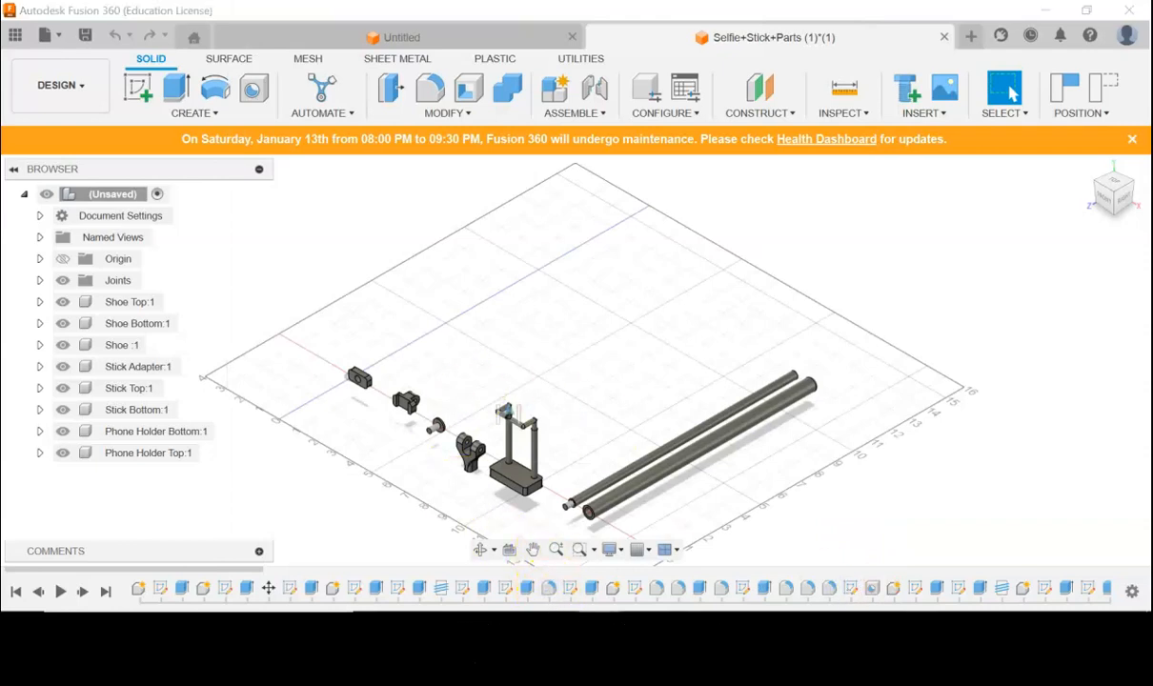
Open the uploaded selfie stick design from the upload notice, and return to the Fusion 360 window with the unsaved parts design
click(601, 629)
click(517, 555)
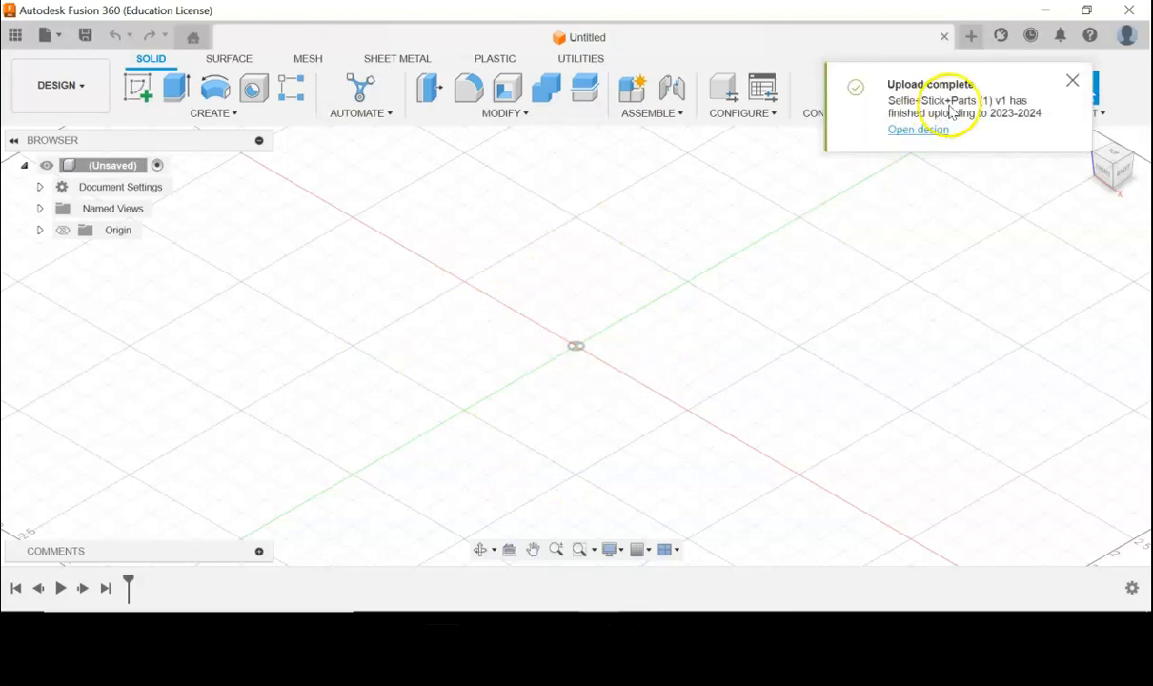
click(931, 133)
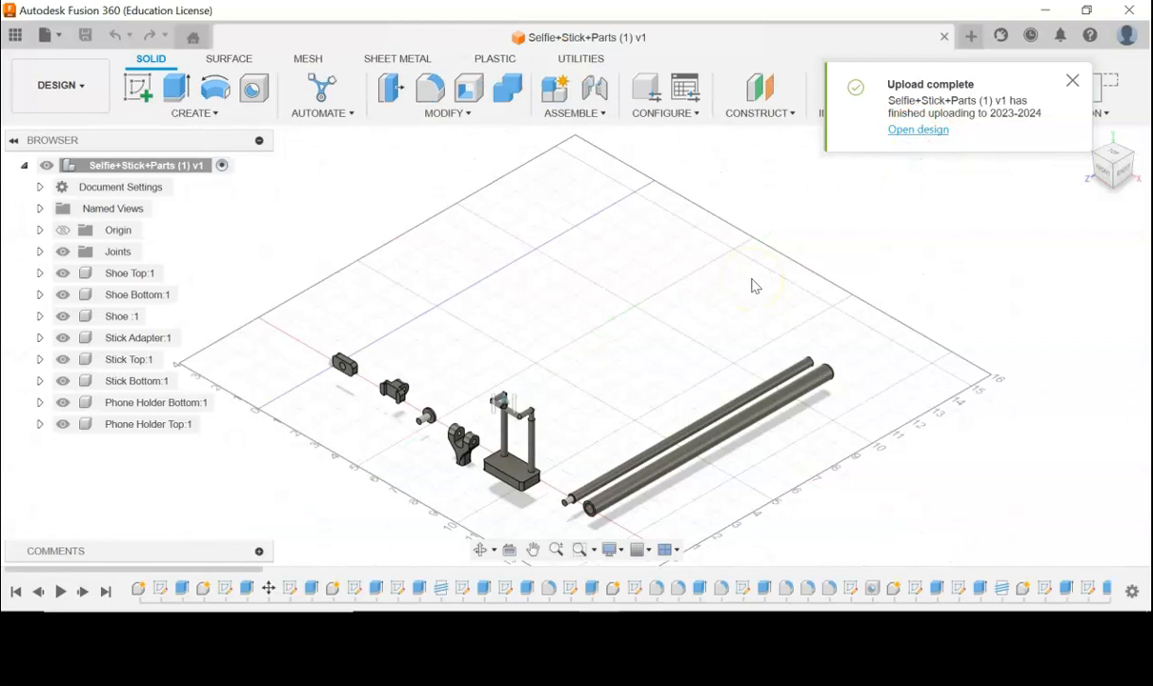
click(600, 625)
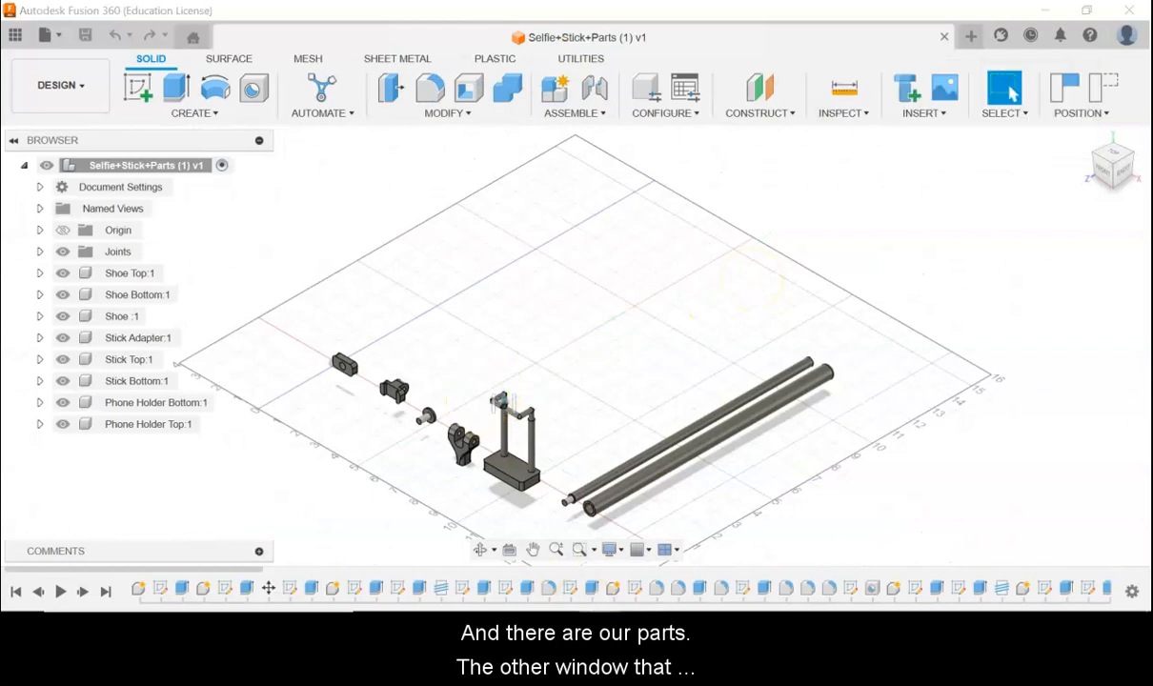
click(703, 583)
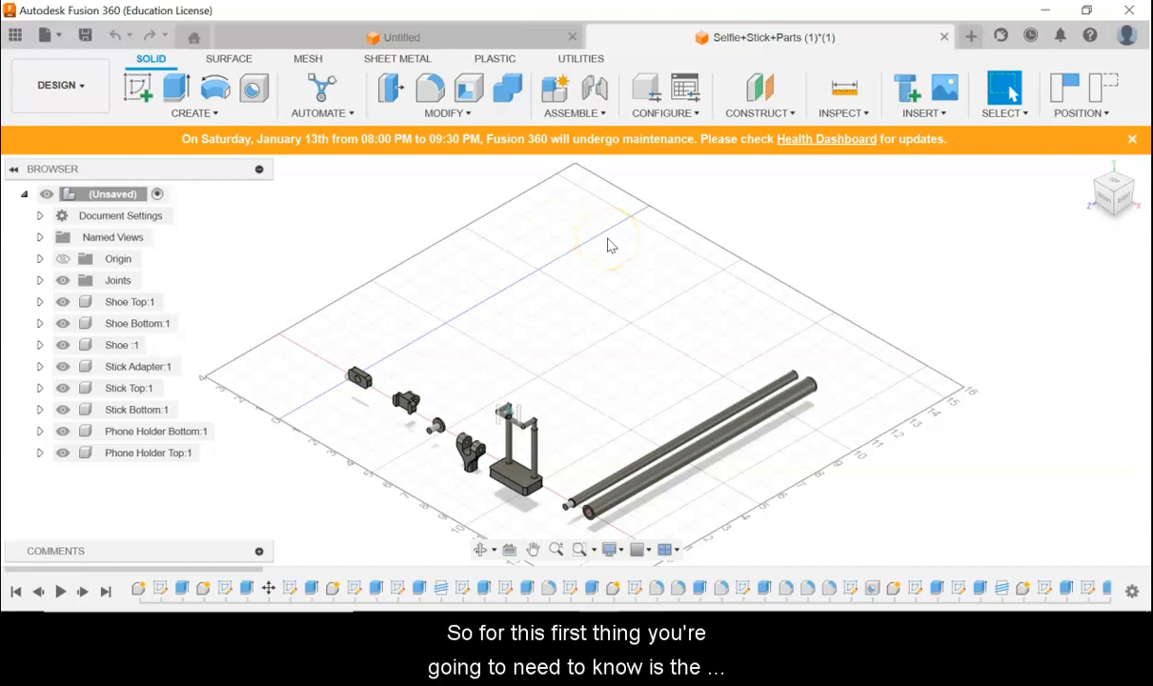
Switch to the Assemblies and Joints presentation in Chrome and copy the thumb screw part number 91185A911 from the Selfie Stick Assembly slide
mouse_move(556, 630)
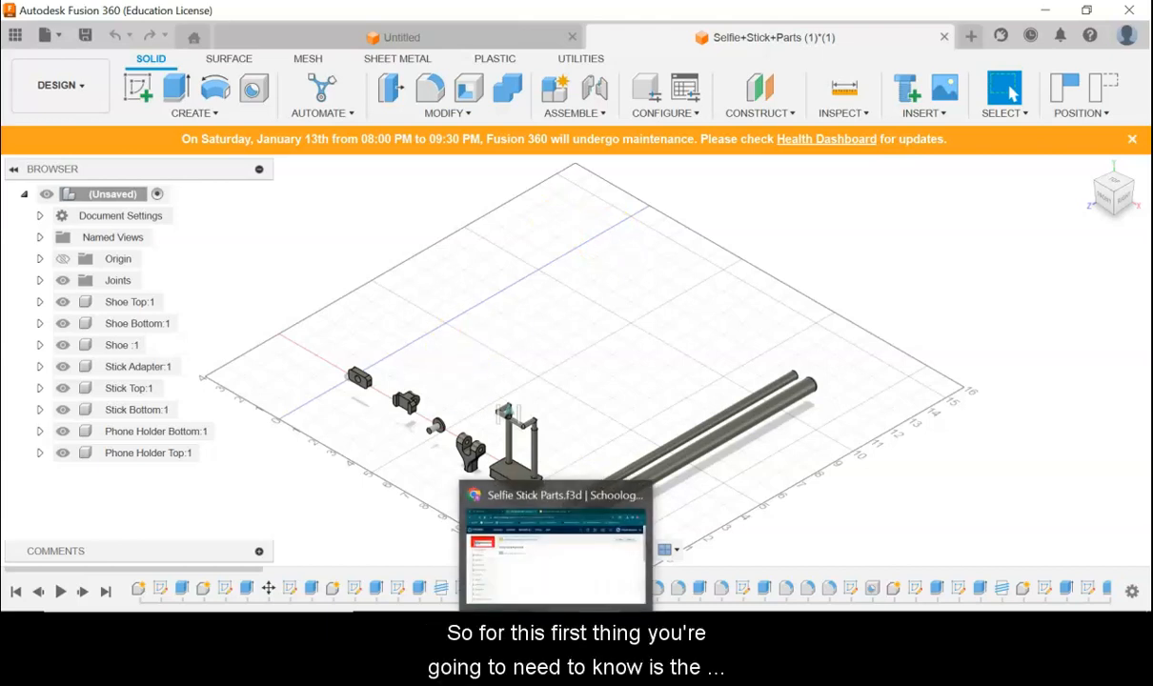
click(555, 548)
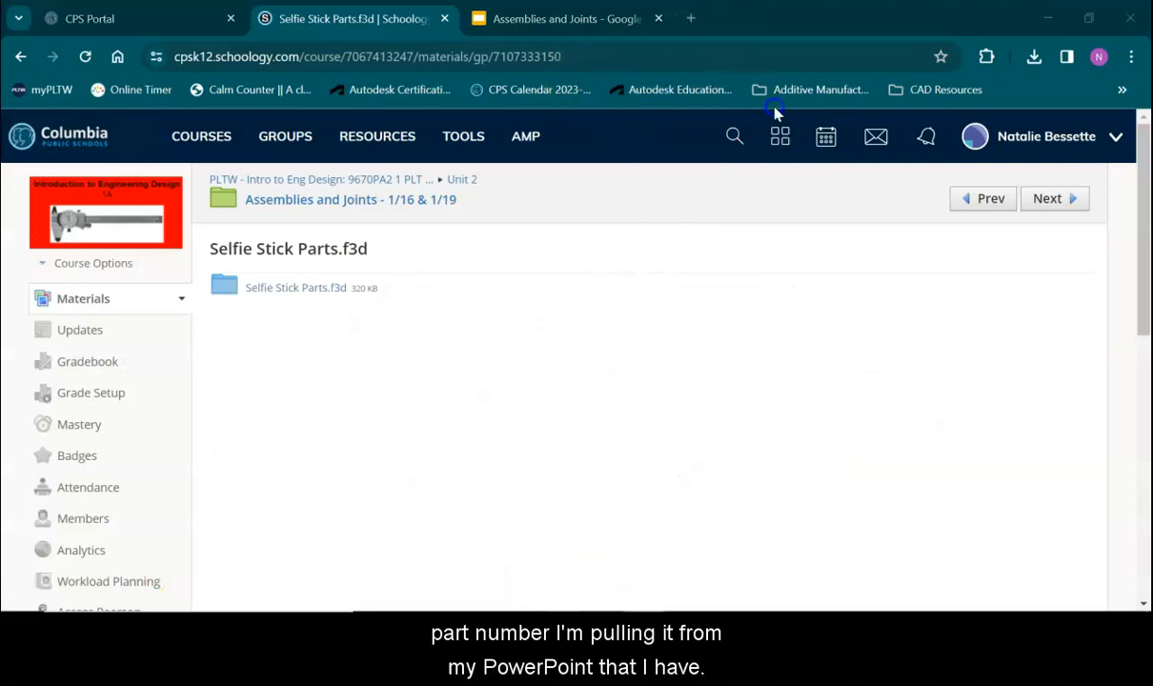
click(538, 19)
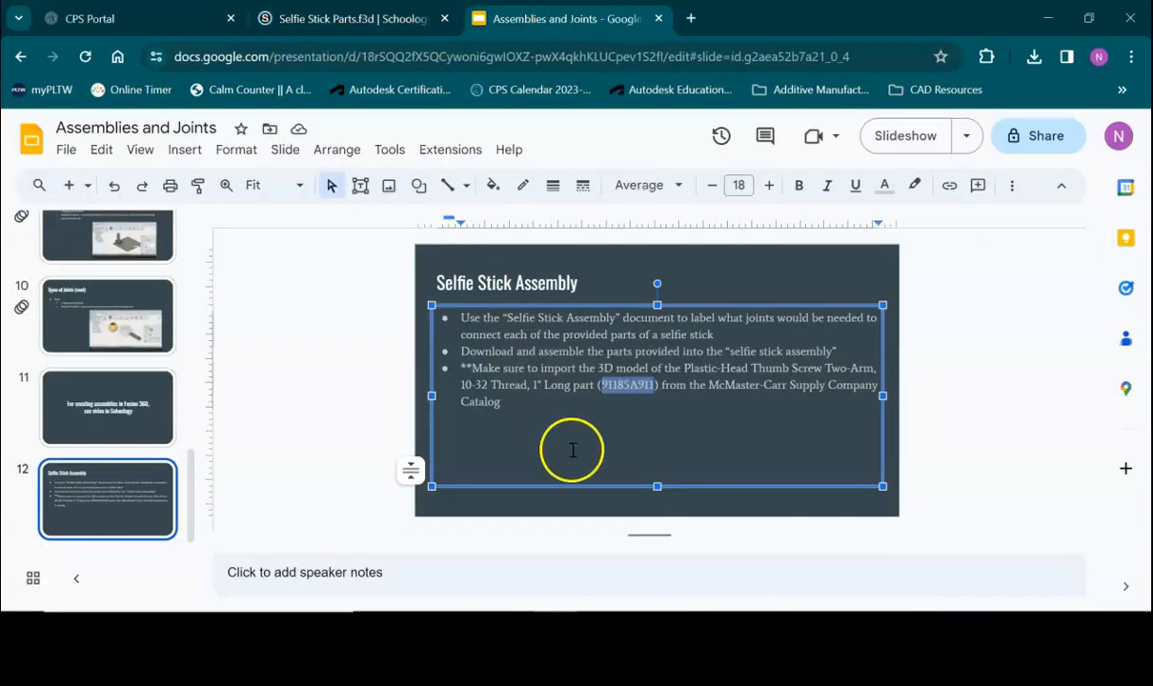
click(656, 386)
key(shift+Left)
key(shift+Left)
key(shift+Left)
key(shift+Left)
key(shift+Left)
key(shift+Left)
key(shift+Left)
key(shift+Left)
key(shift+Left)
key(ctrl+c)
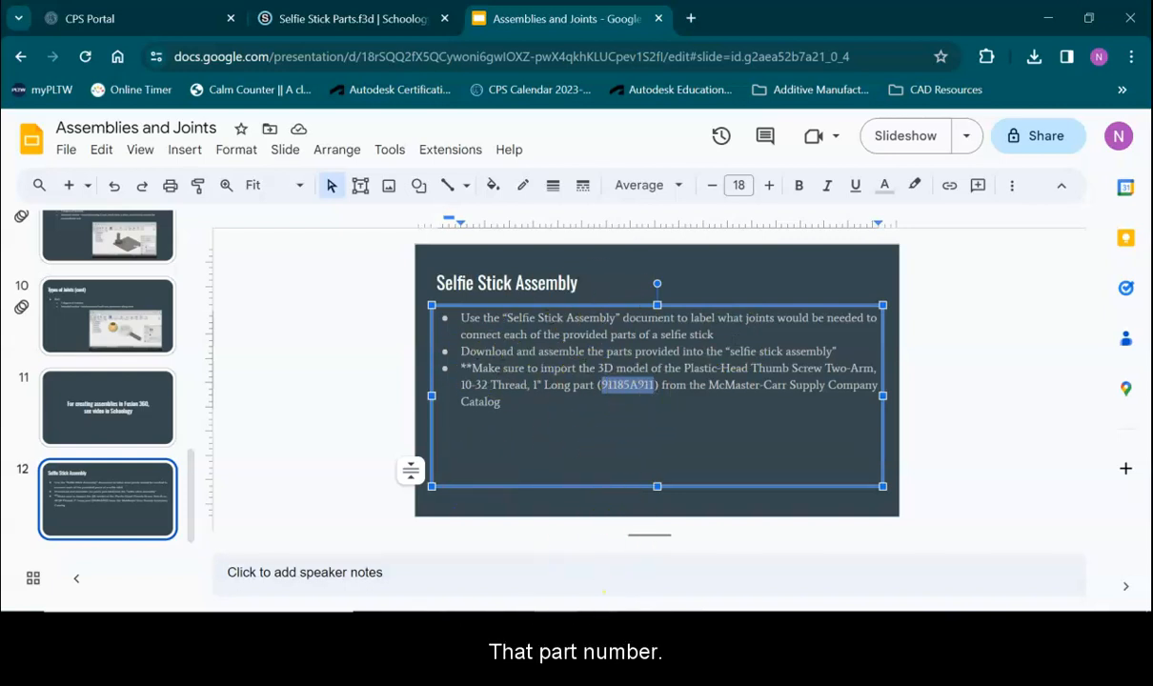
Switch back to the unsaved parts design in Fusion 360 and open the McMaster-Carr component catalog for insertion
click(684, 570)
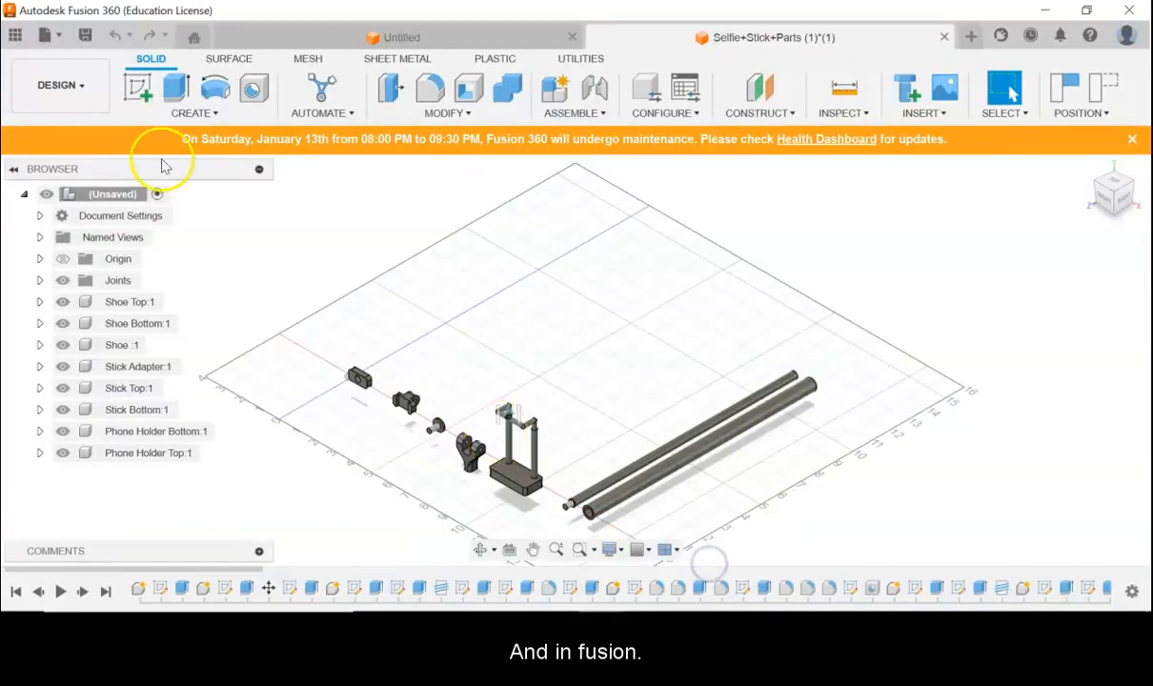
click(44, 35)
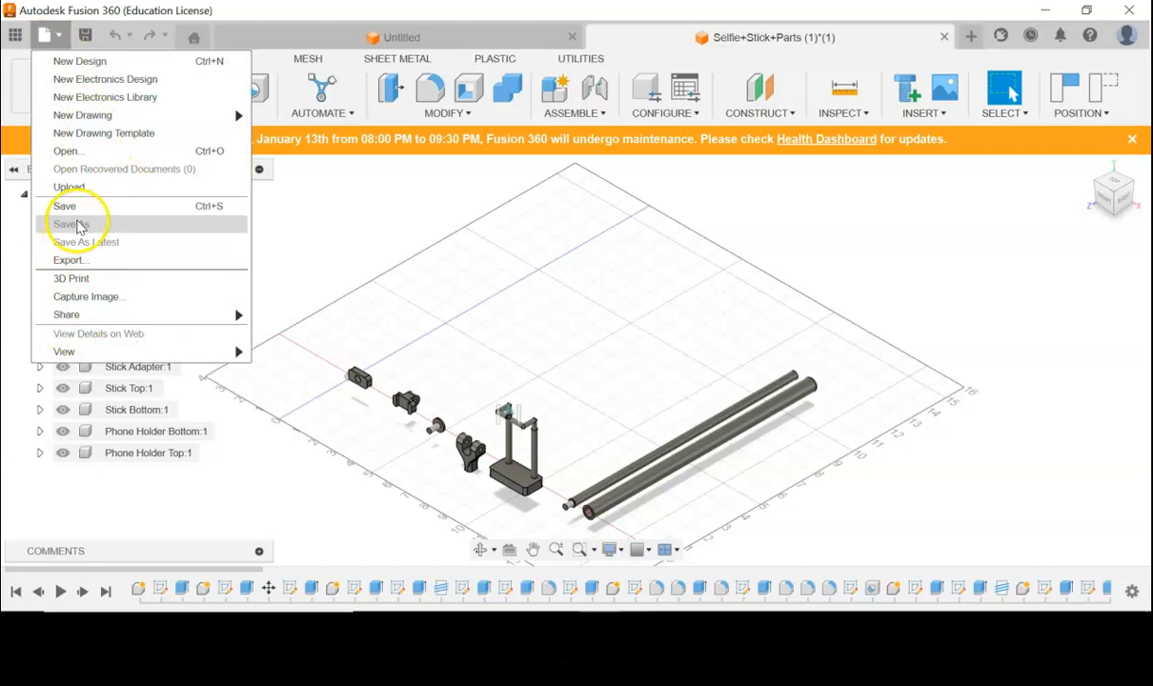
click(345, 197)
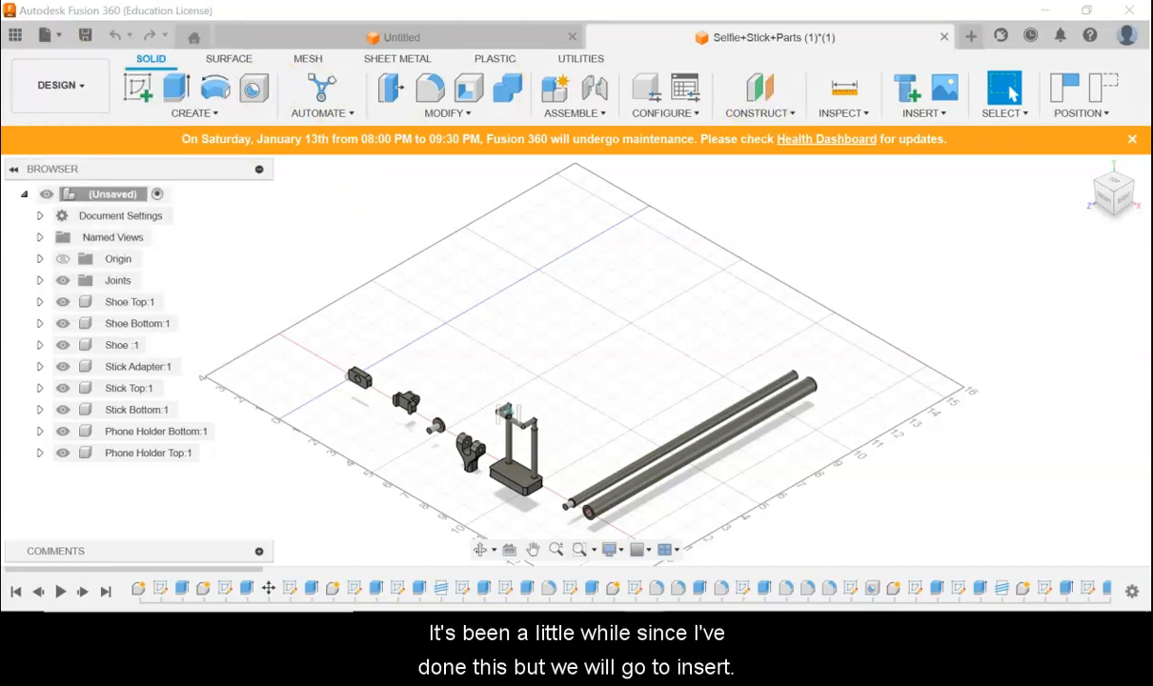
click(932, 113)
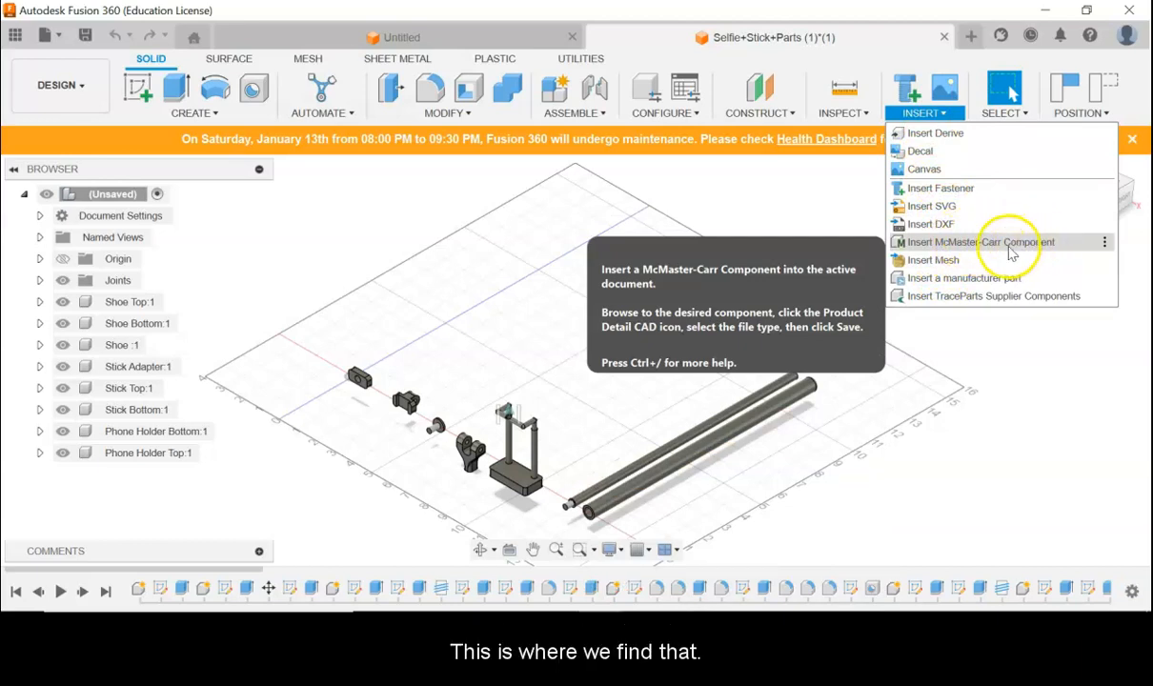
click(1004, 246)
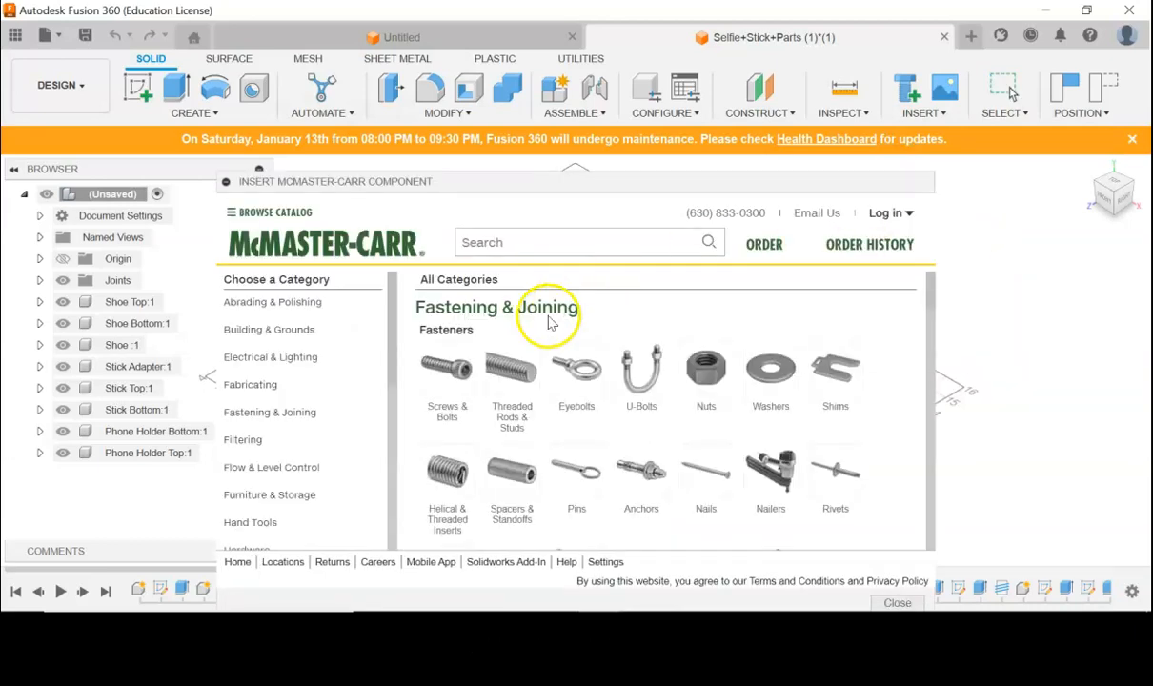
Search the McMaster-Carr catalog for part 91185A911 and open the matching two-arm thumb screw
click(529, 241)
click(529, 241)
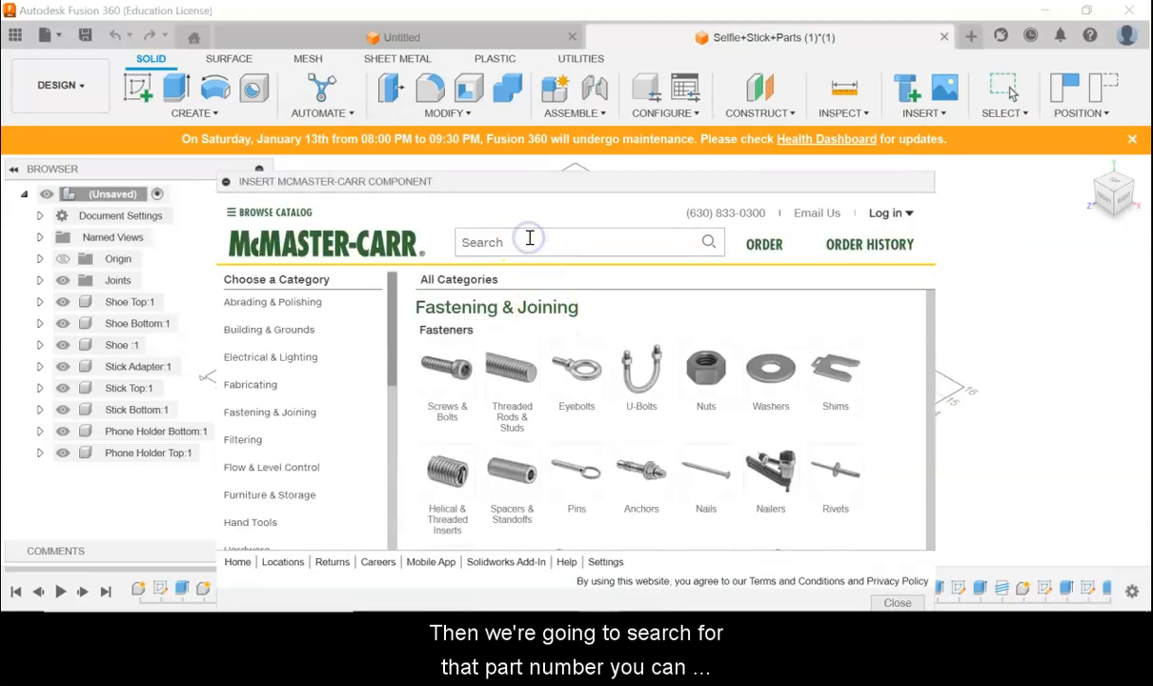
key(ctrl+v)
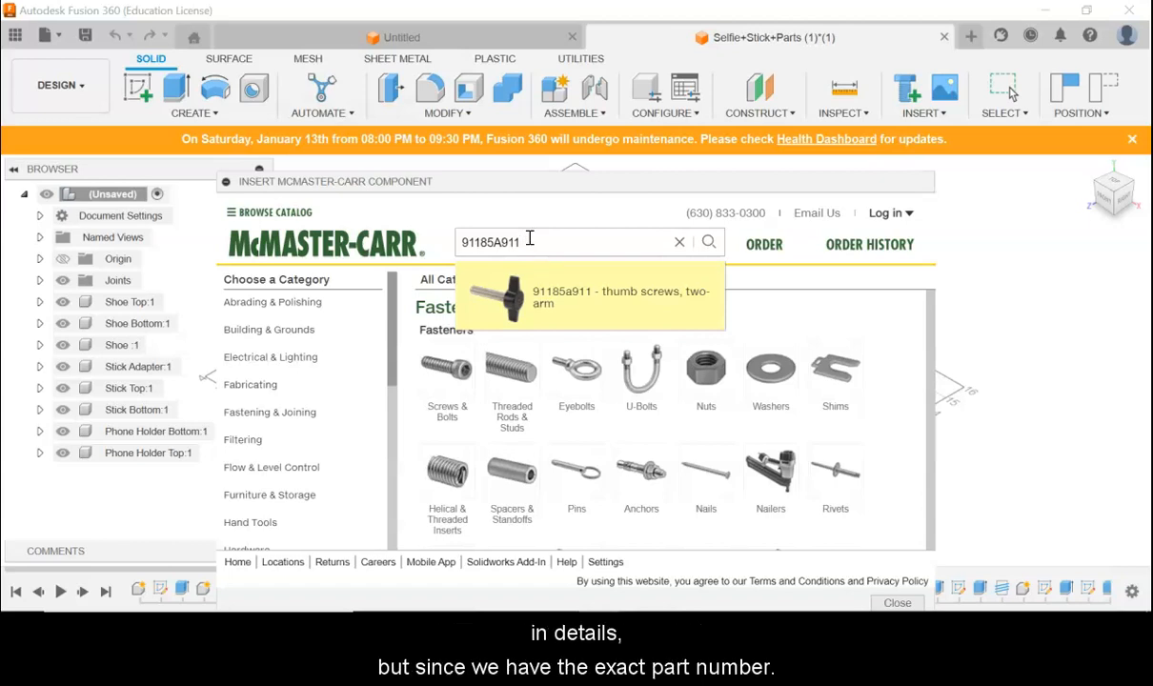
click(560, 303)
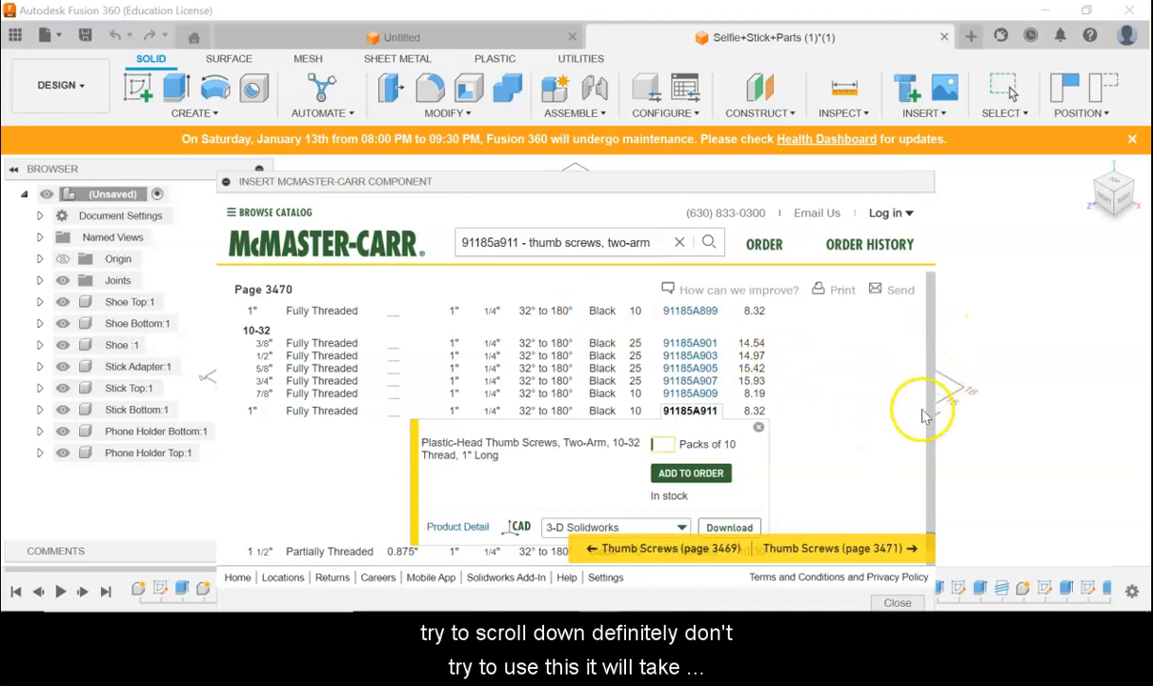
Set the CAD format of thumb screw 91185A911 to 3-D SAT and download it into the design
click(667, 446)
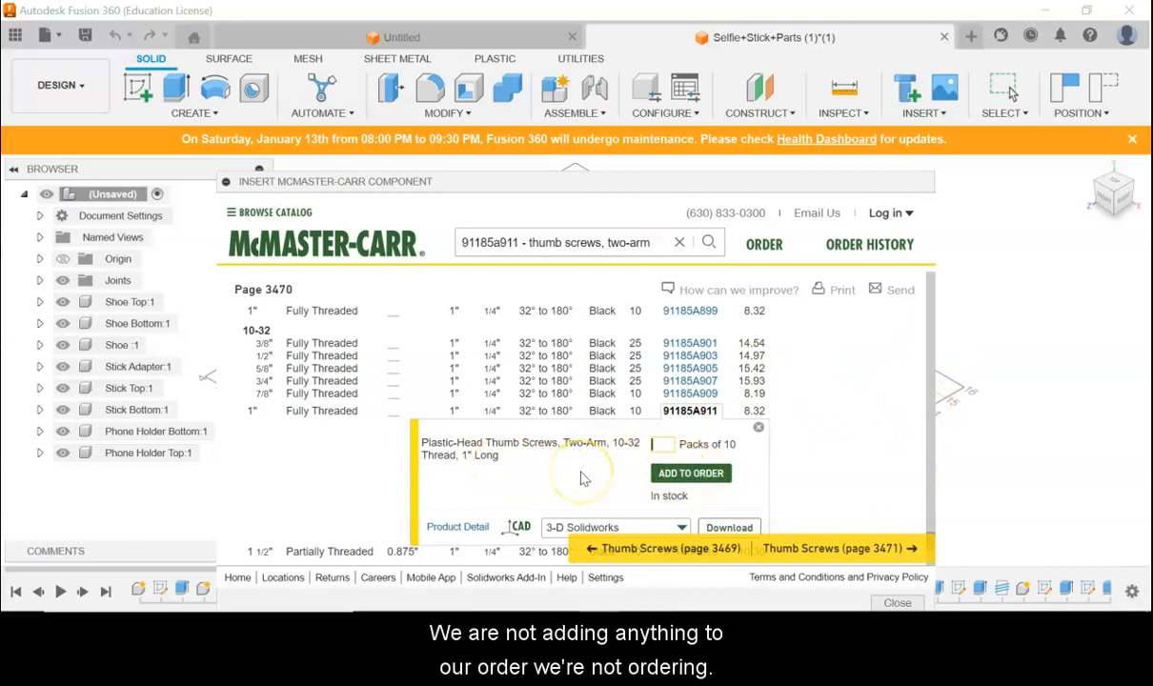
click(682, 528)
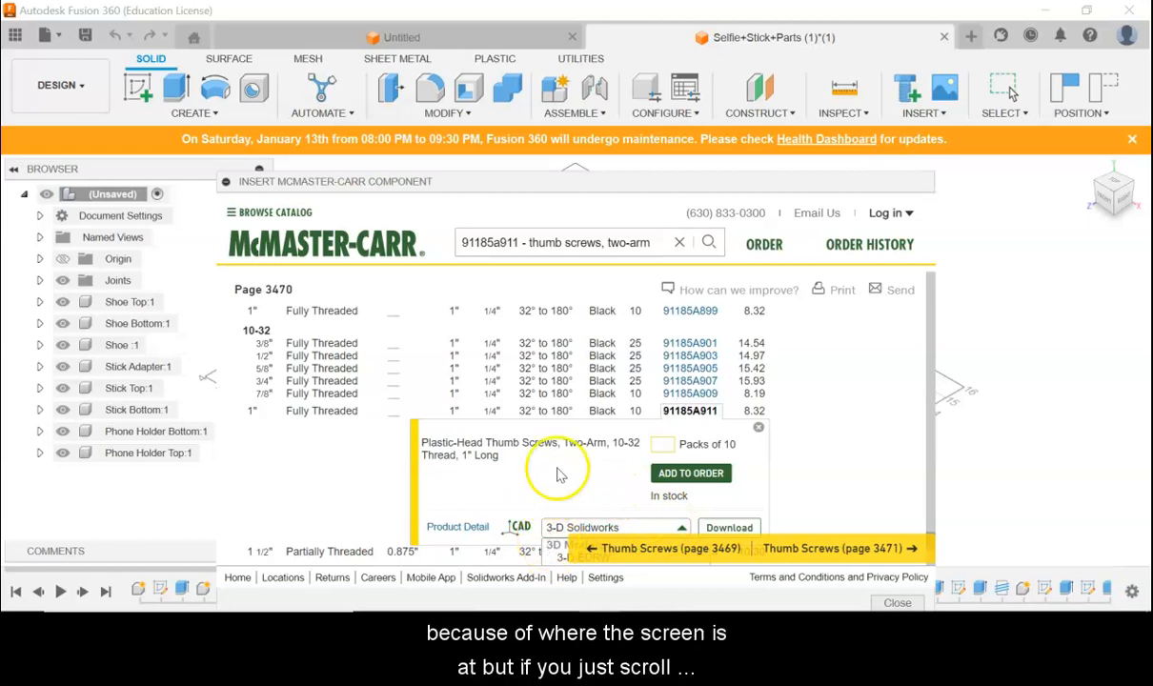
key(Down)
key(Down)
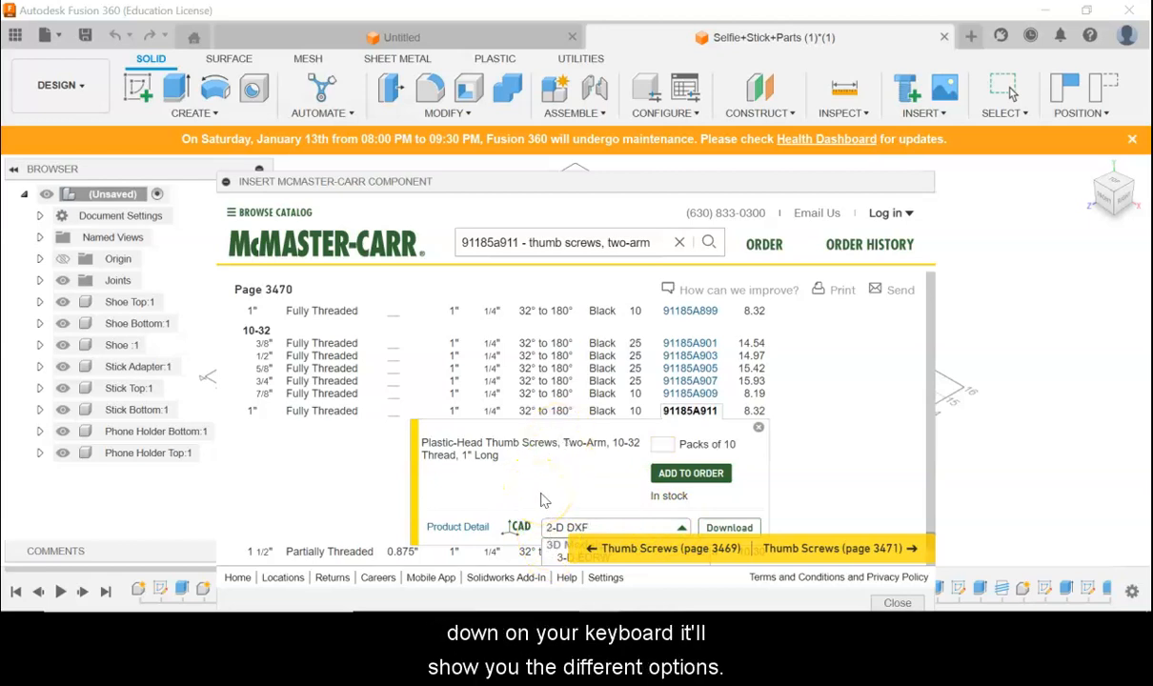
key(Up)
key(Up)
key(Up)
key(Up)
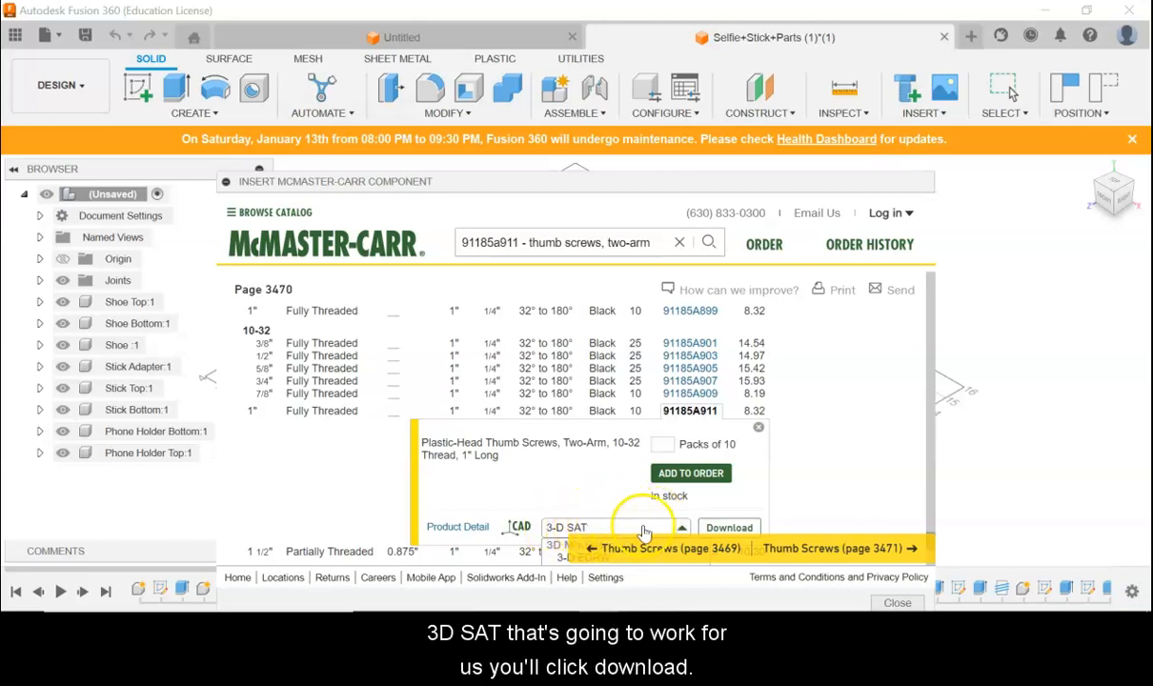
click(729, 528)
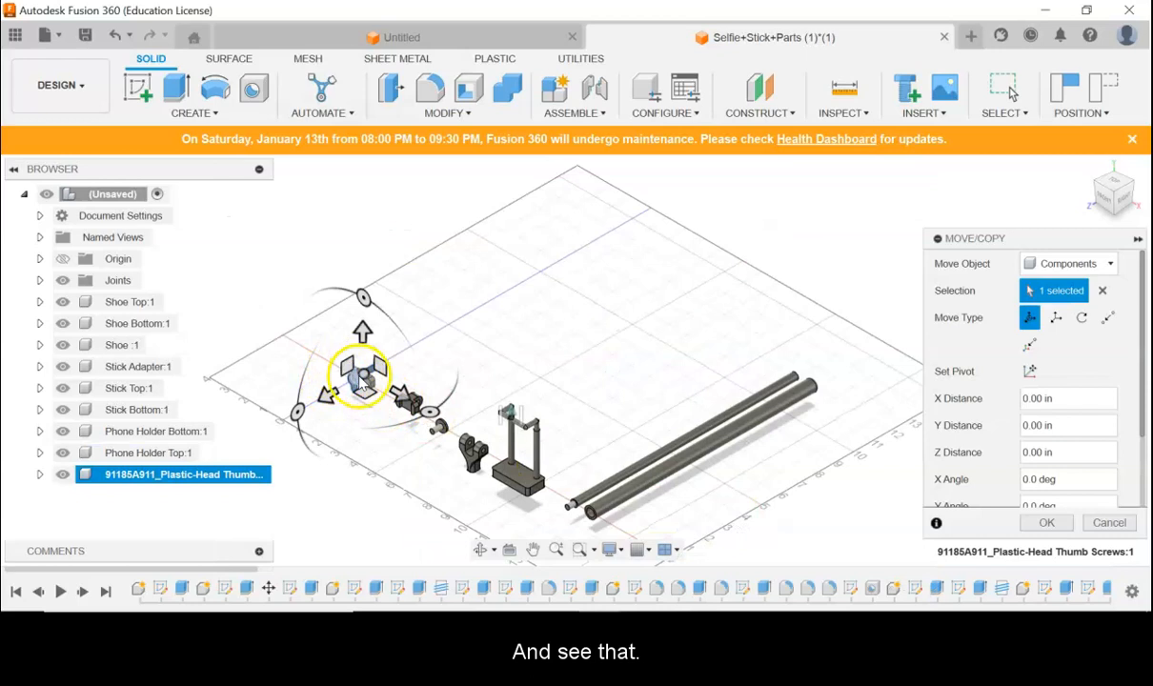
Move the inserted thumb screw away from the other parts by about 3.045 in X, 1.824 in Y and -4.868 in Z
drag(368, 376, 509, 316)
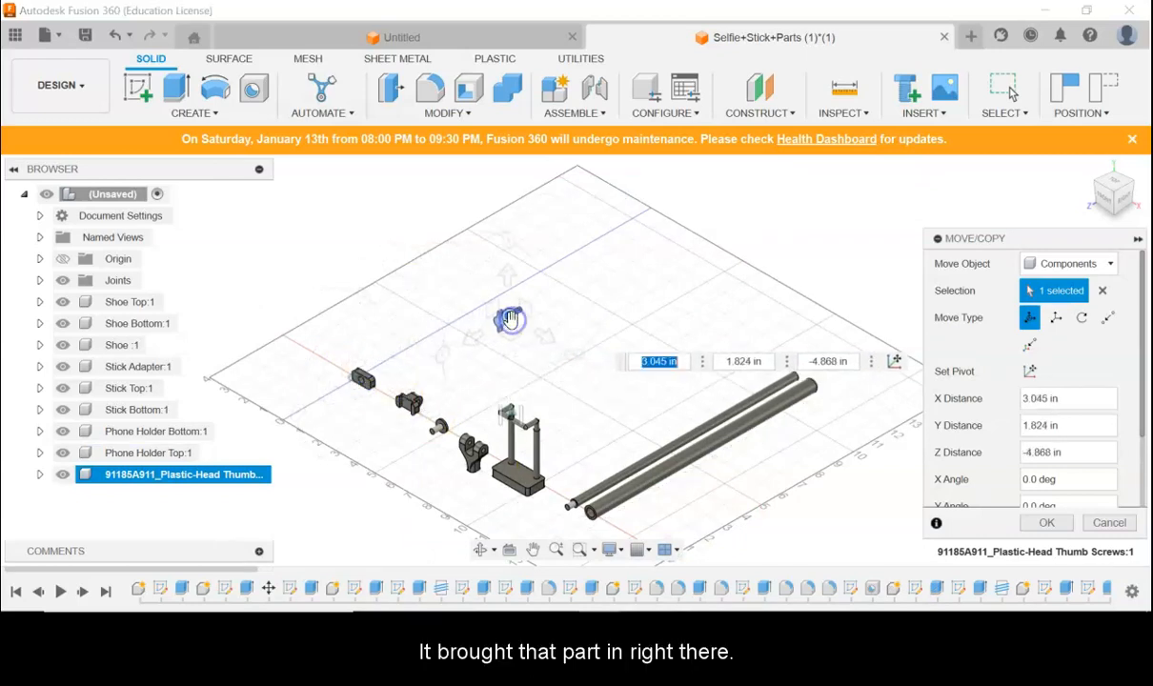
click(1045, 523)
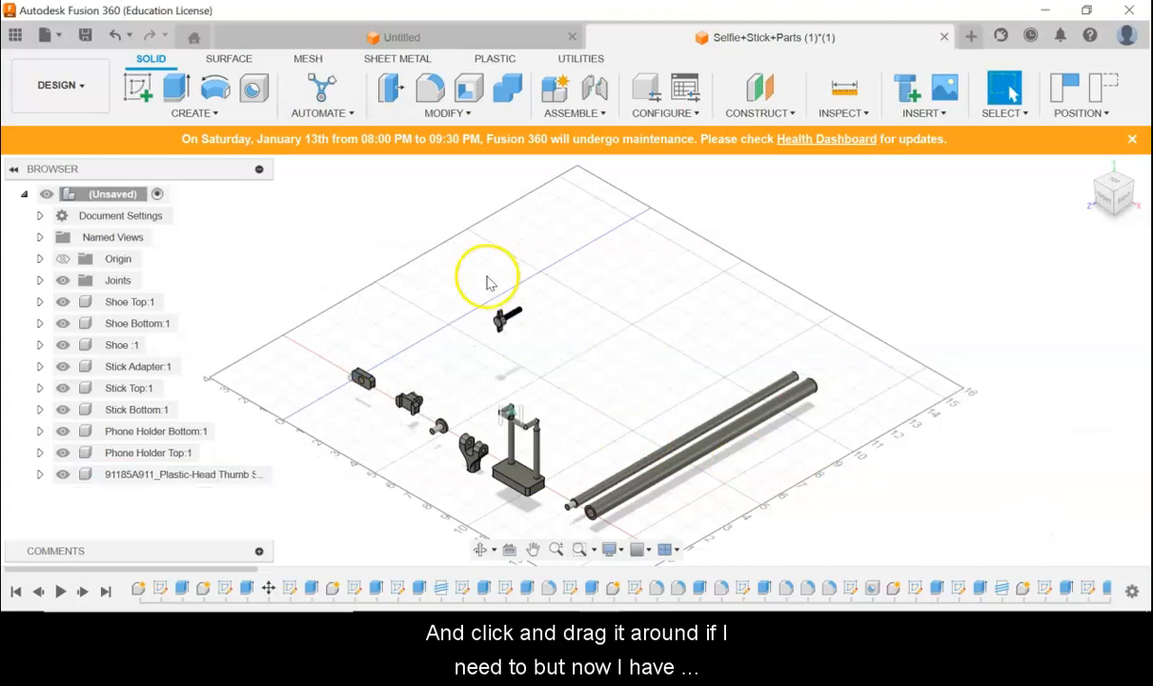